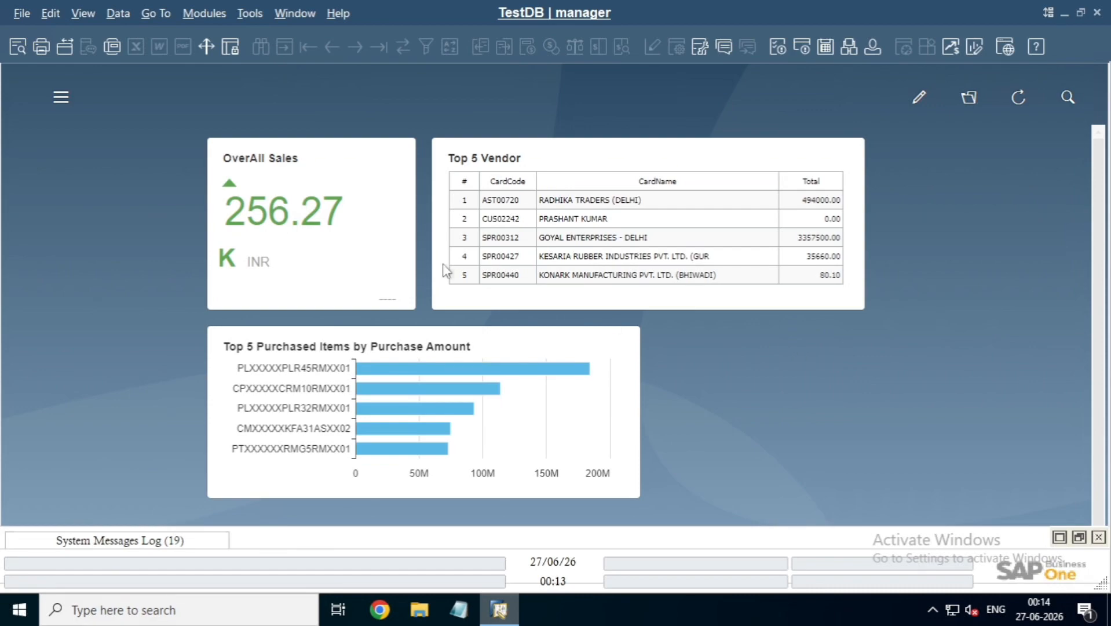
Step: Open a new A/R Invoice + Payment document from the Sales - A/R module
click(203, 14)
mouse_move(238, 111)
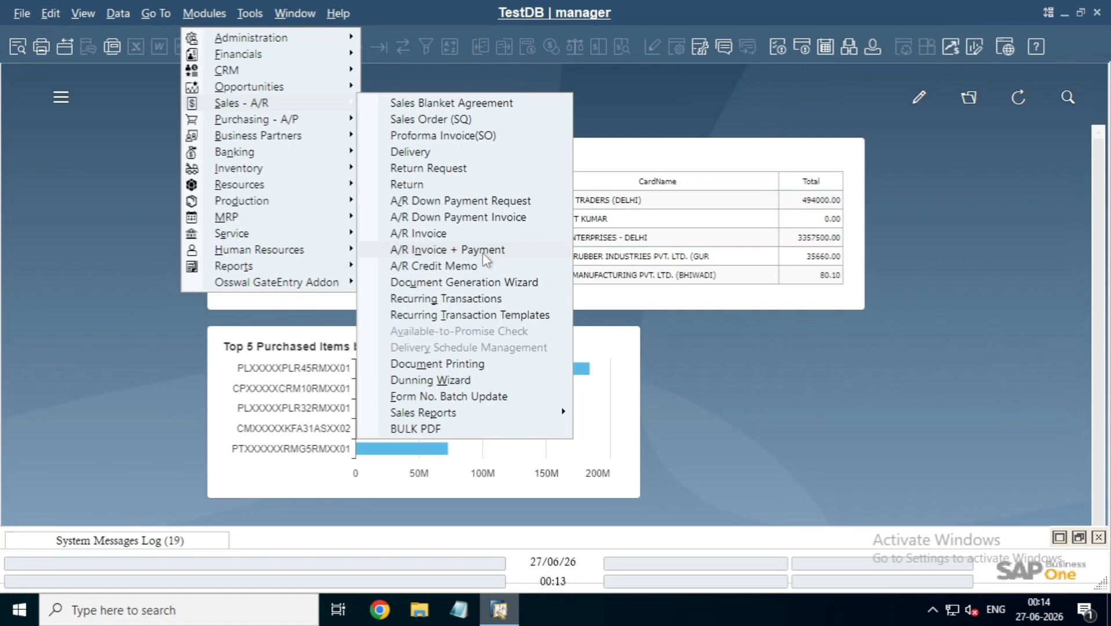
click(456, 252)
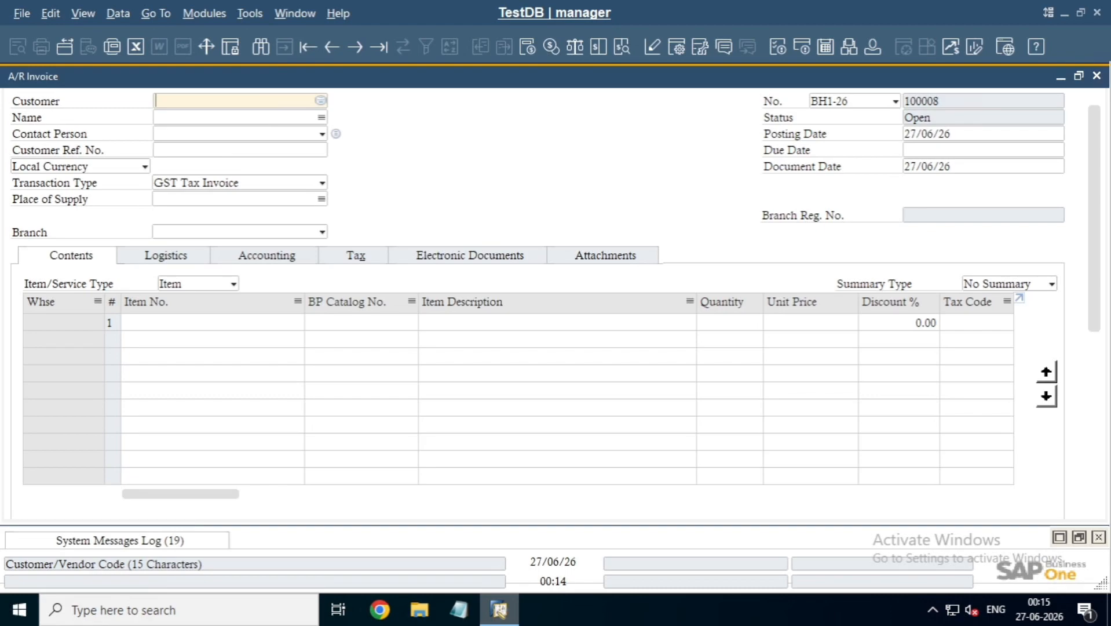
Step: Choose CASH SALE as the invoice customer and set the branch to Bhiwadi 1
key(Tab)
key(Return)
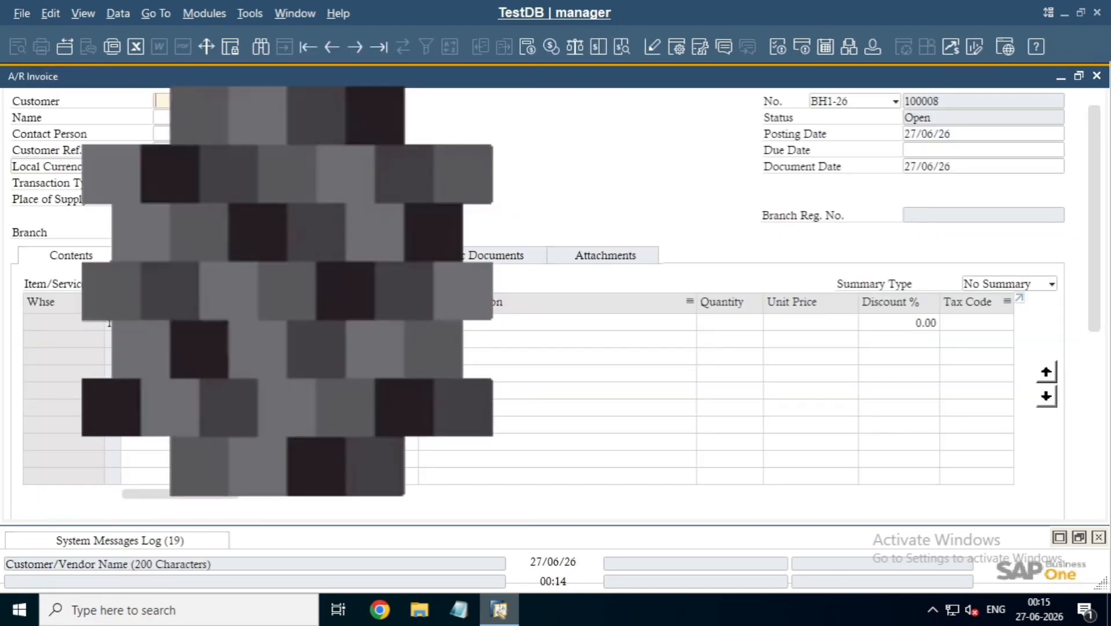
click(228, 117)
text(cash)
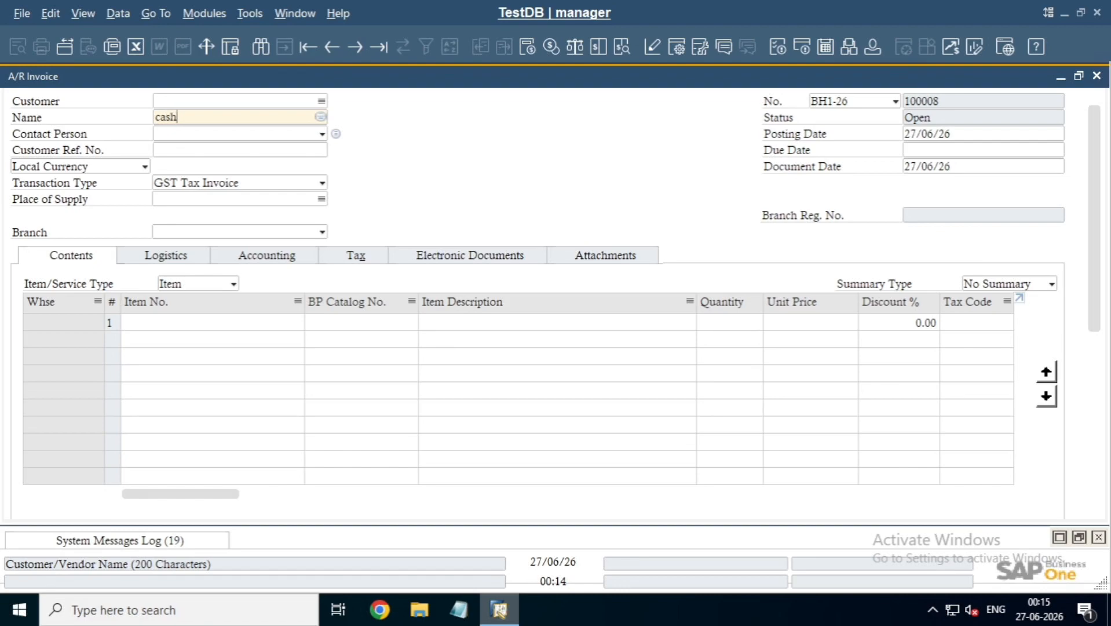
text( a)
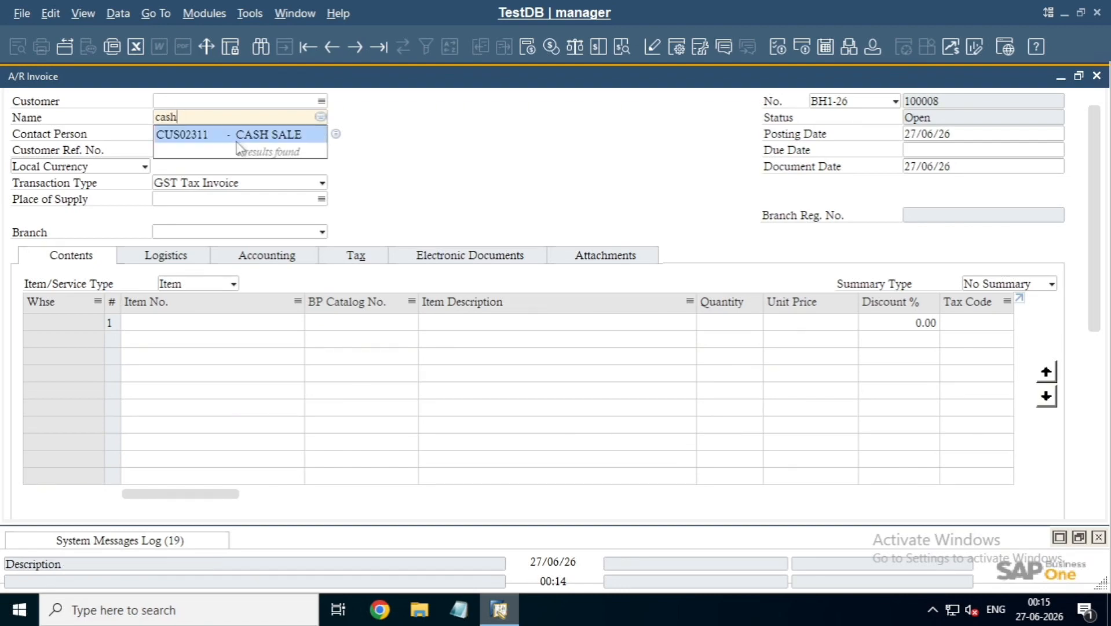
click(237, 139)
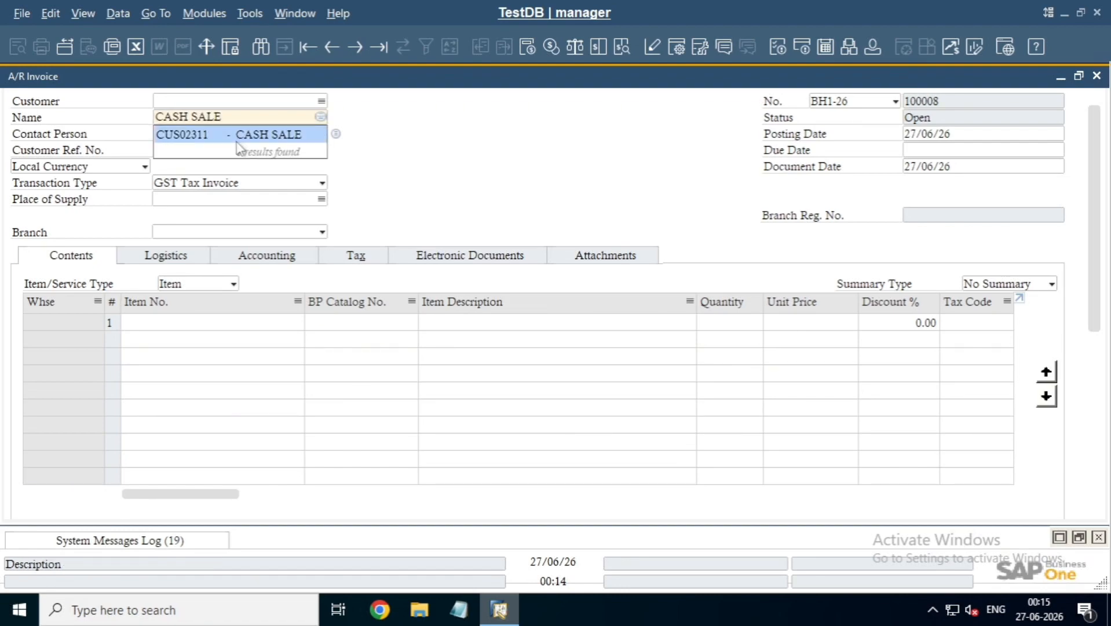
click(228, 233)
click(215, 282)
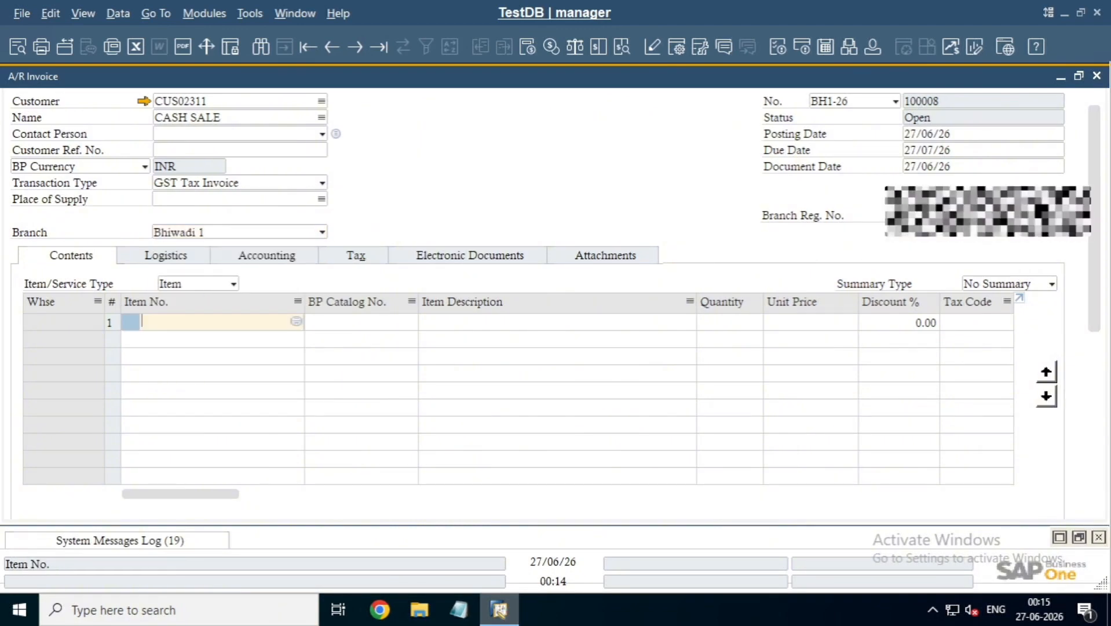
Step: Add item CDB55HONOFFNFGXX01 to the first invoice row with a quantity of 10
key(Tab)
double_click(183, 339)
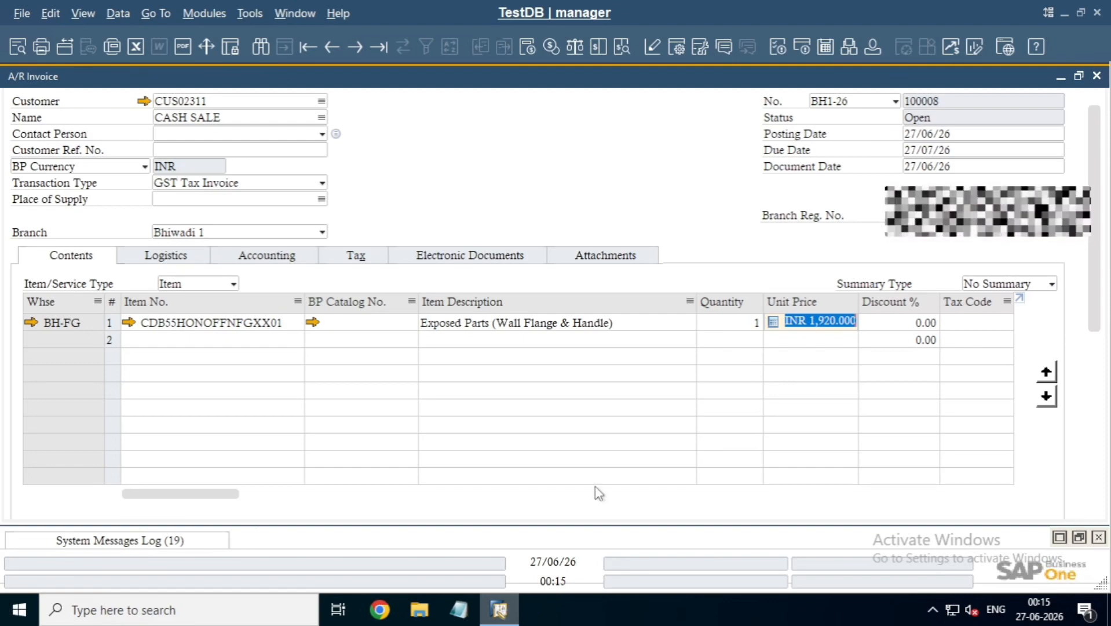
click(747, 322)
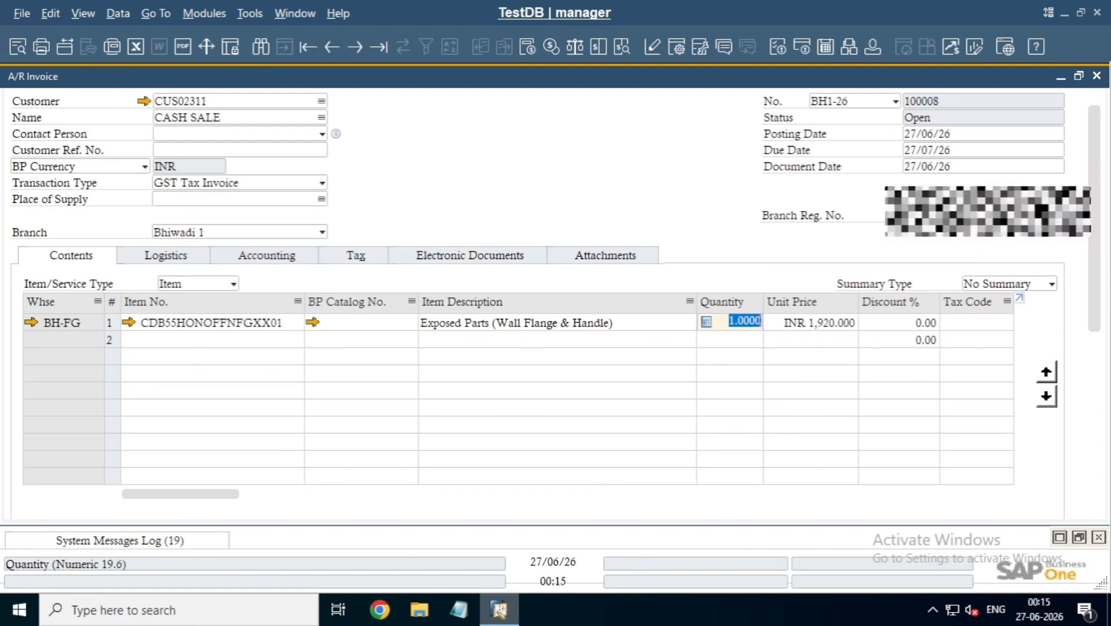
text(10)
key(Tab)
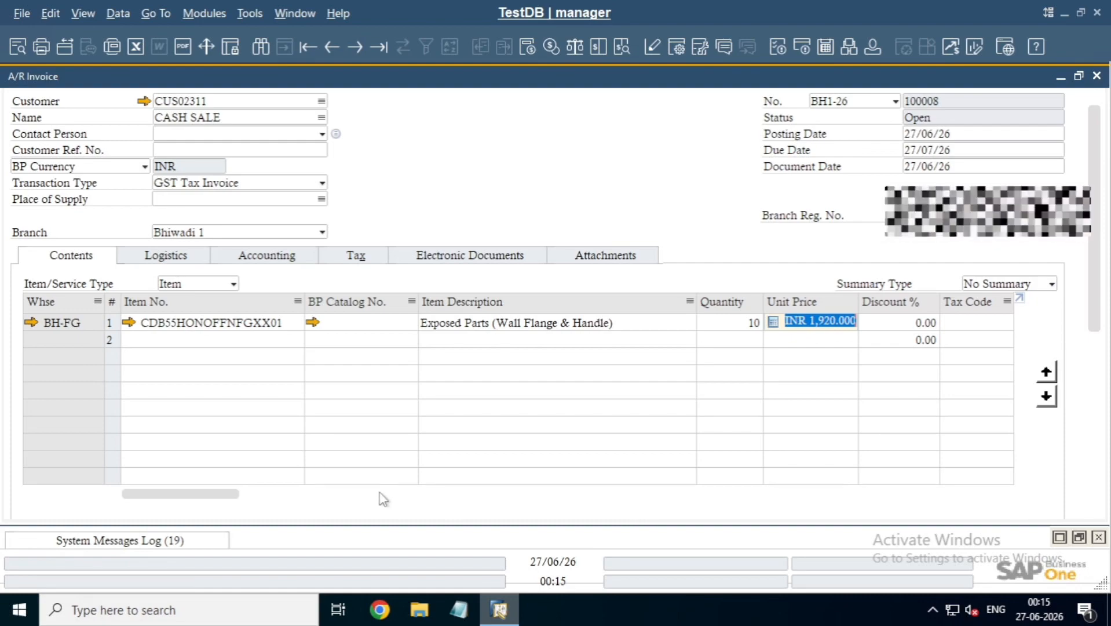
Step: Set the tax code of the first invoice row to IGST@18
drag(218, 497, 230, 507)
click(761, 323)
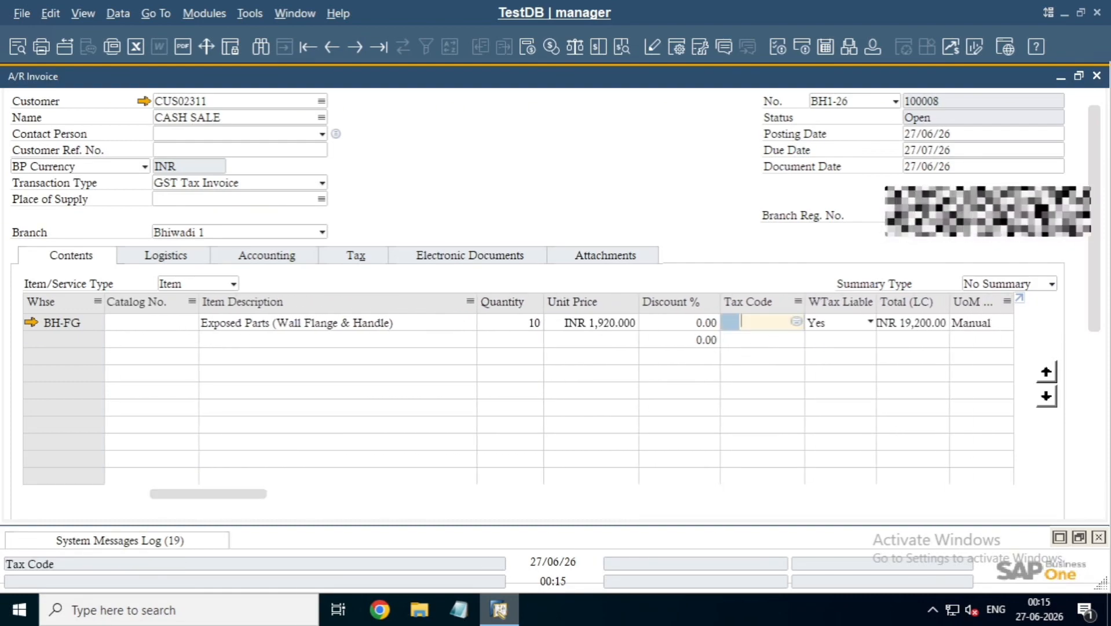
key(Tab)
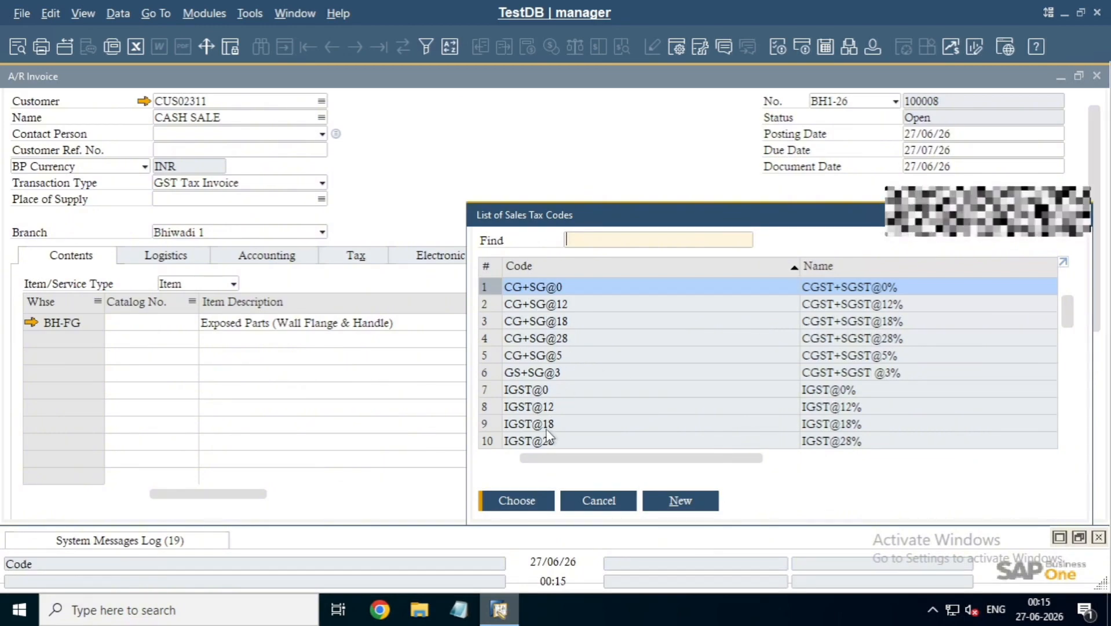
double_click(546, 429)
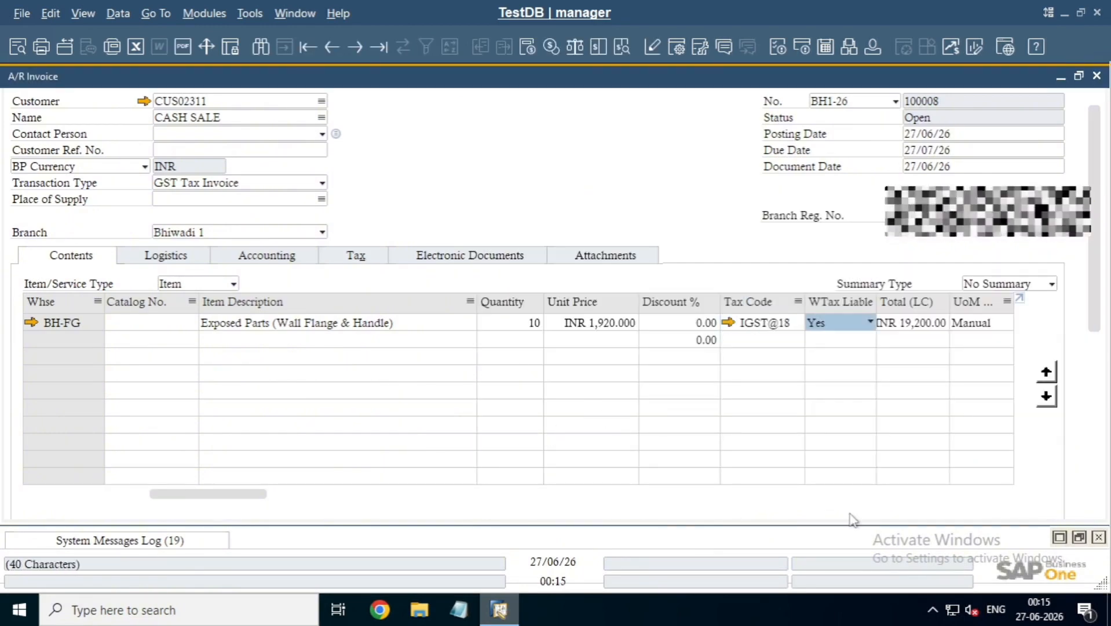
Step: Submit the invoice, accepting the withholding tax table without entries, to bring up the Payment Means window
drag(249, 496, 6, 459)
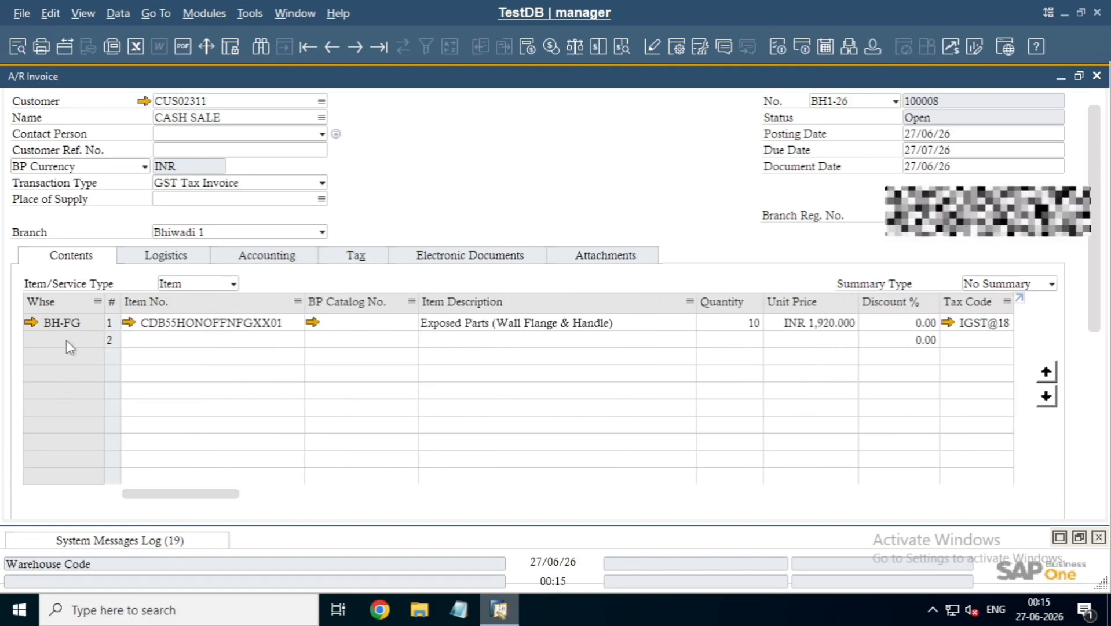
click(80, 320)
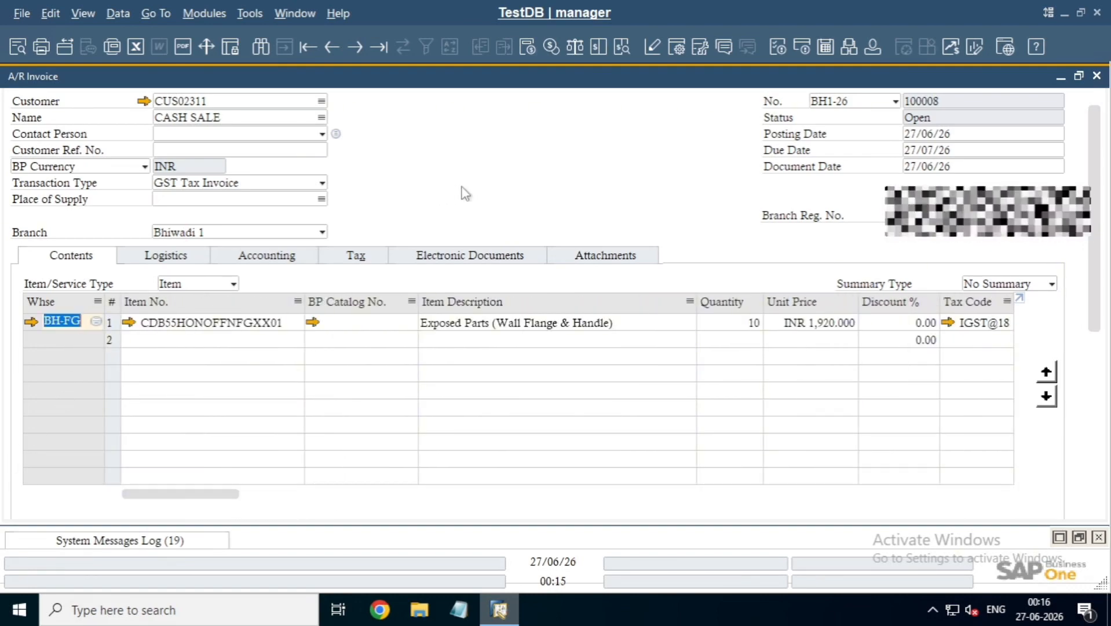
key(Return)
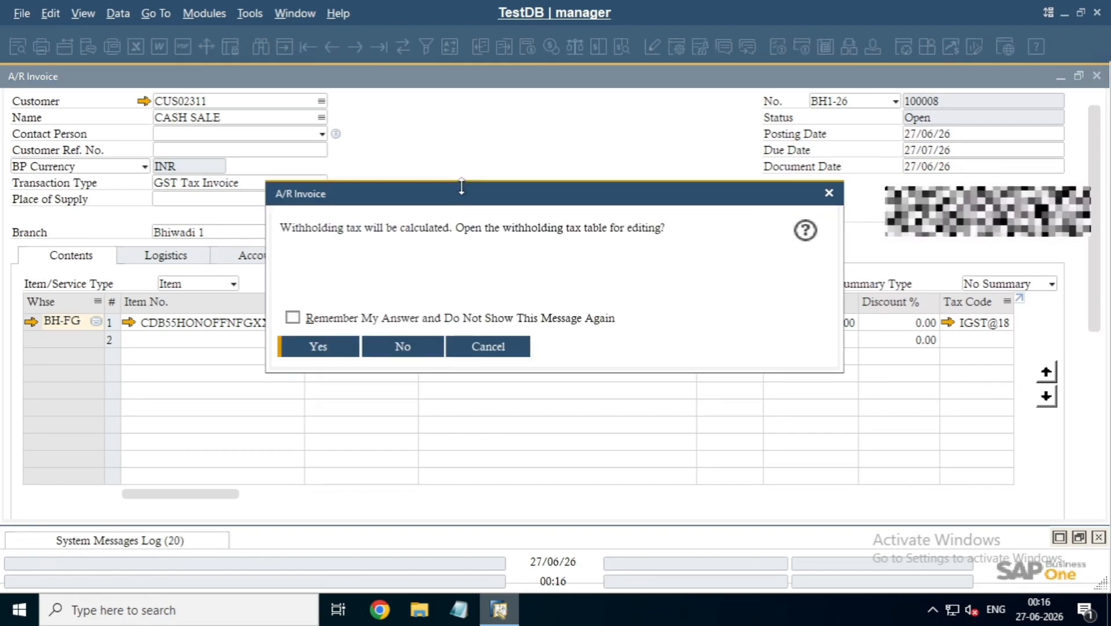
key(Return)
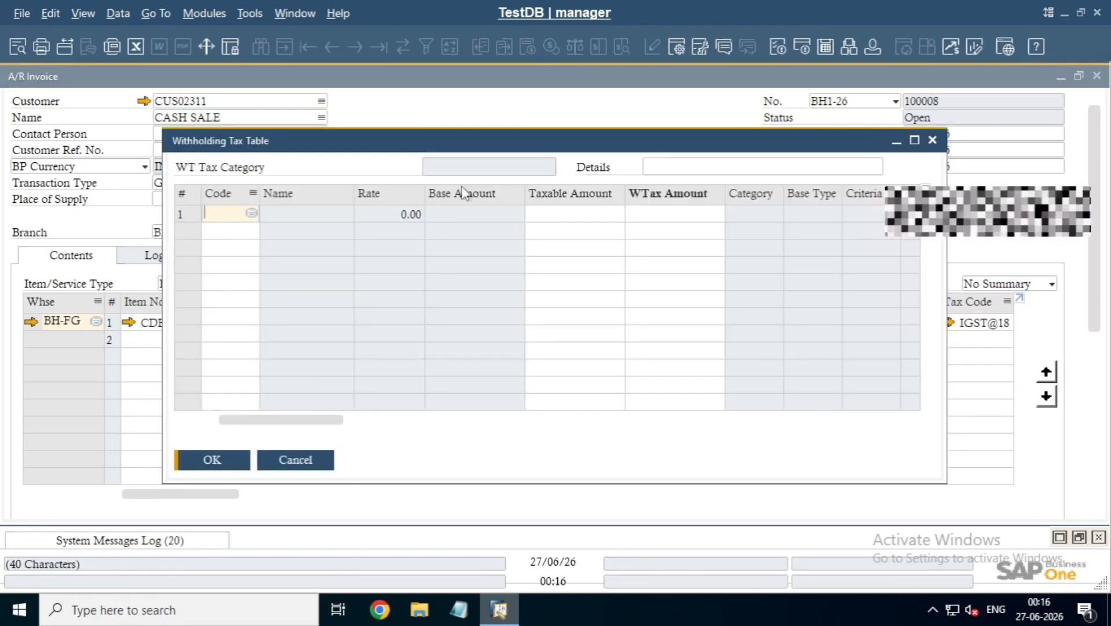
key(Return)
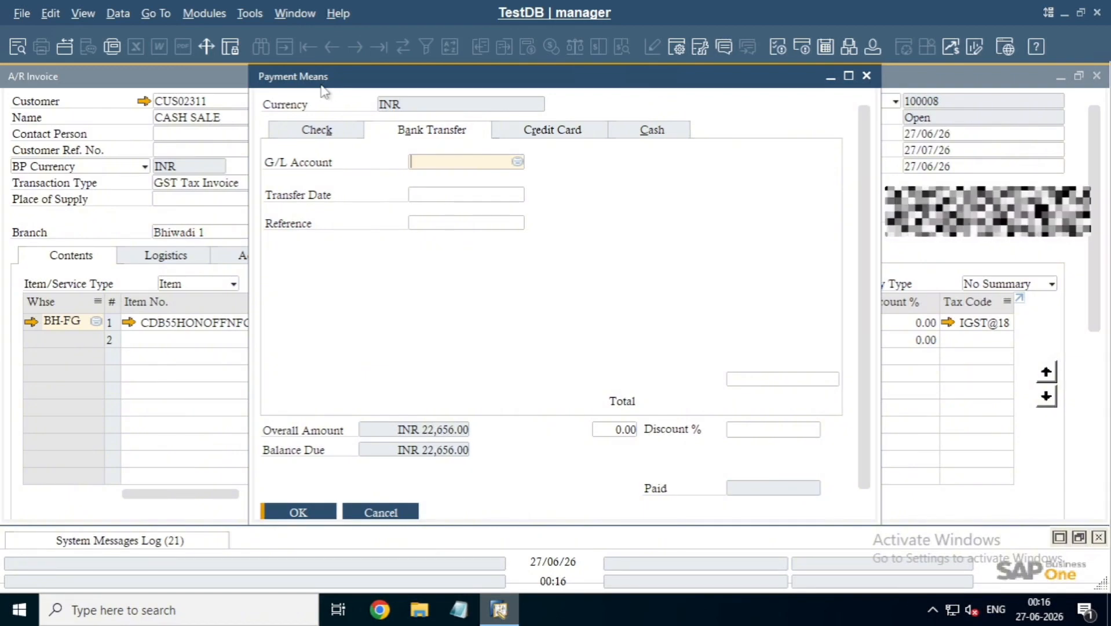
Step: Look through the check and bank transfer options, then set the cash payment's G/L account to CASH ACCOUNT BHIWADI - 1
click(341, 133)
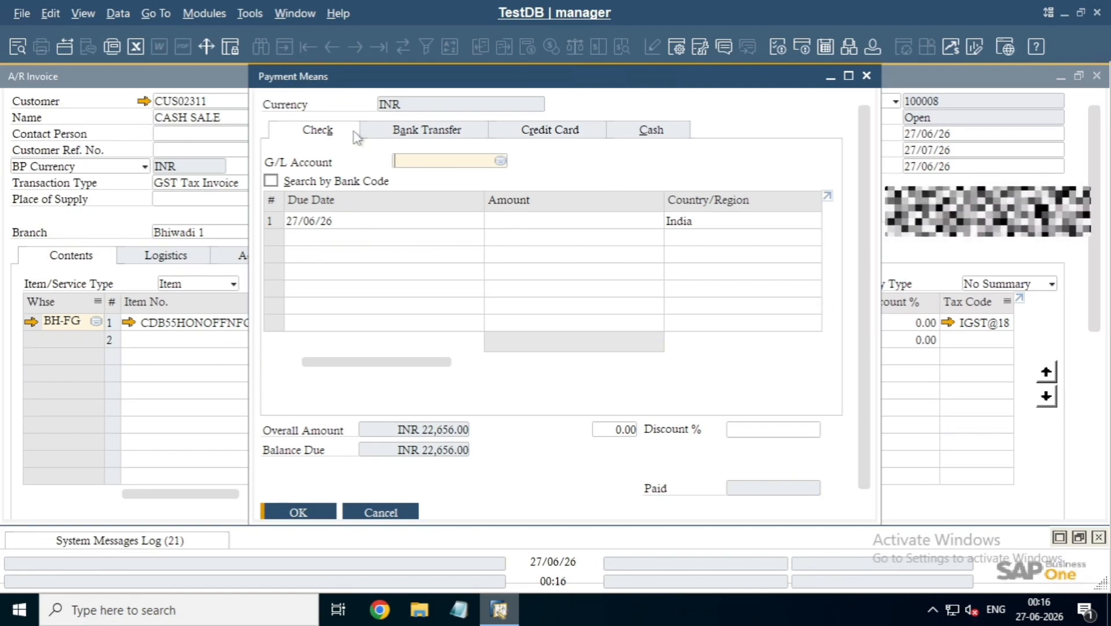
click(394, 135)
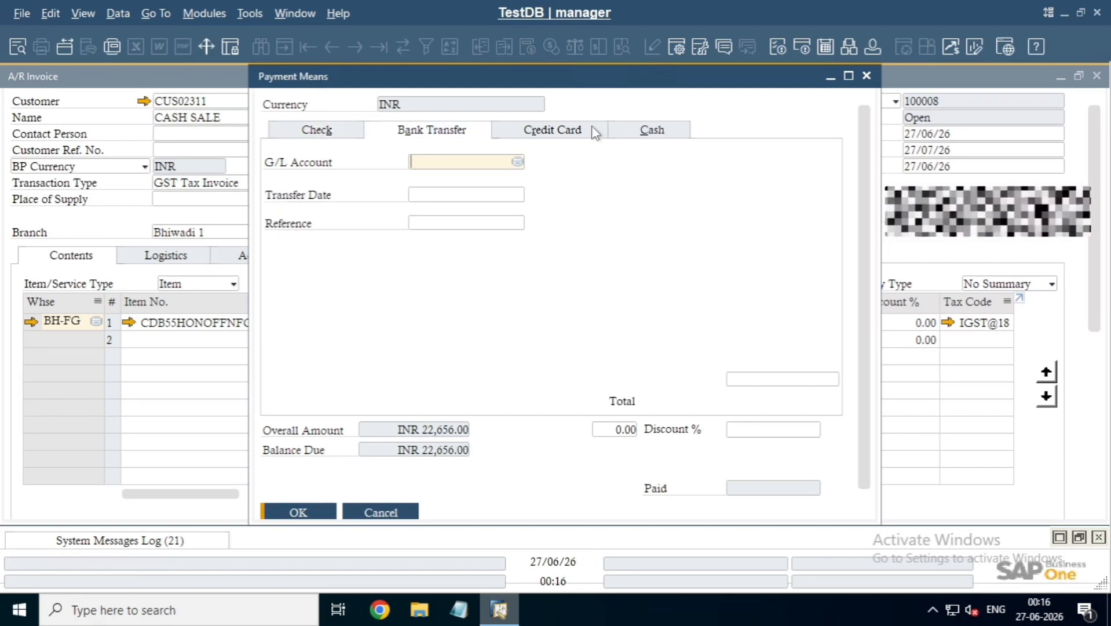
click(637, 130)
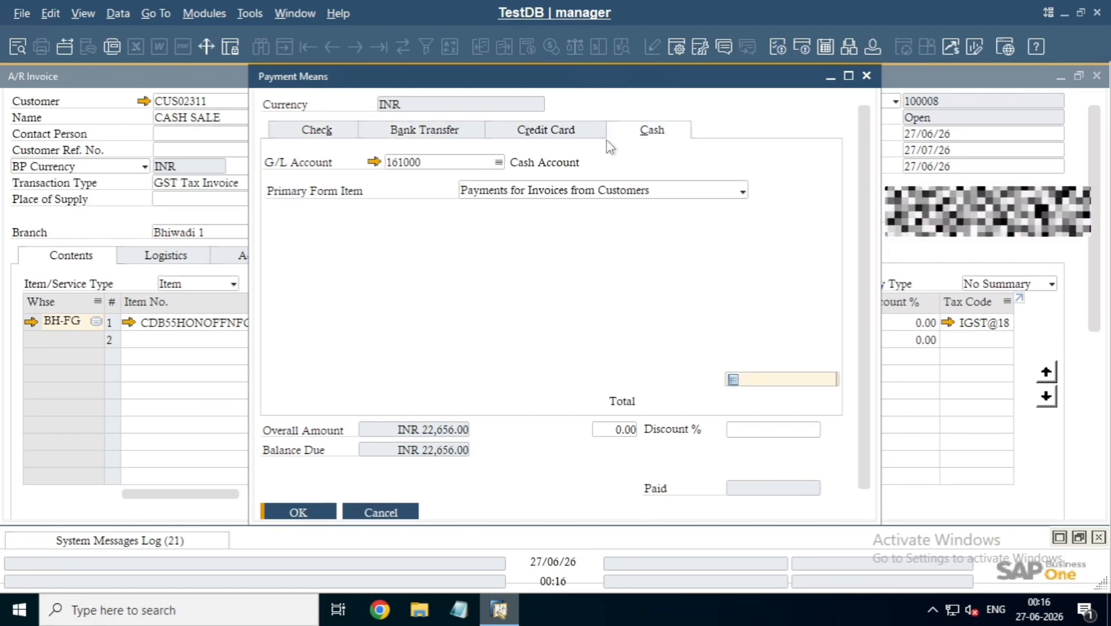
click(463, 162)
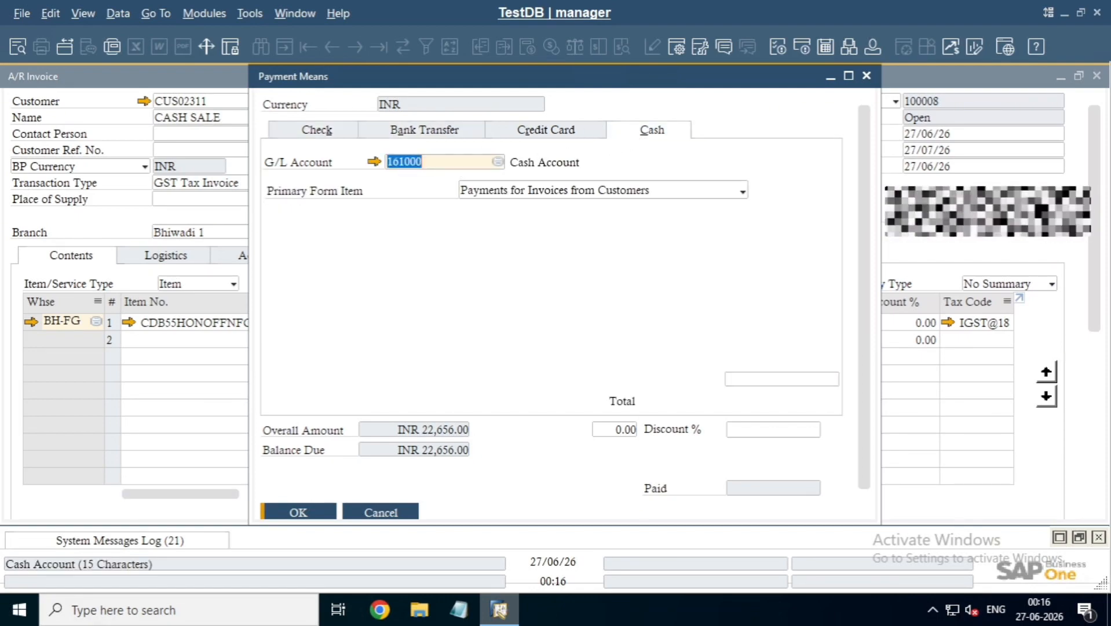
key(BackSpace)
key(Tab)
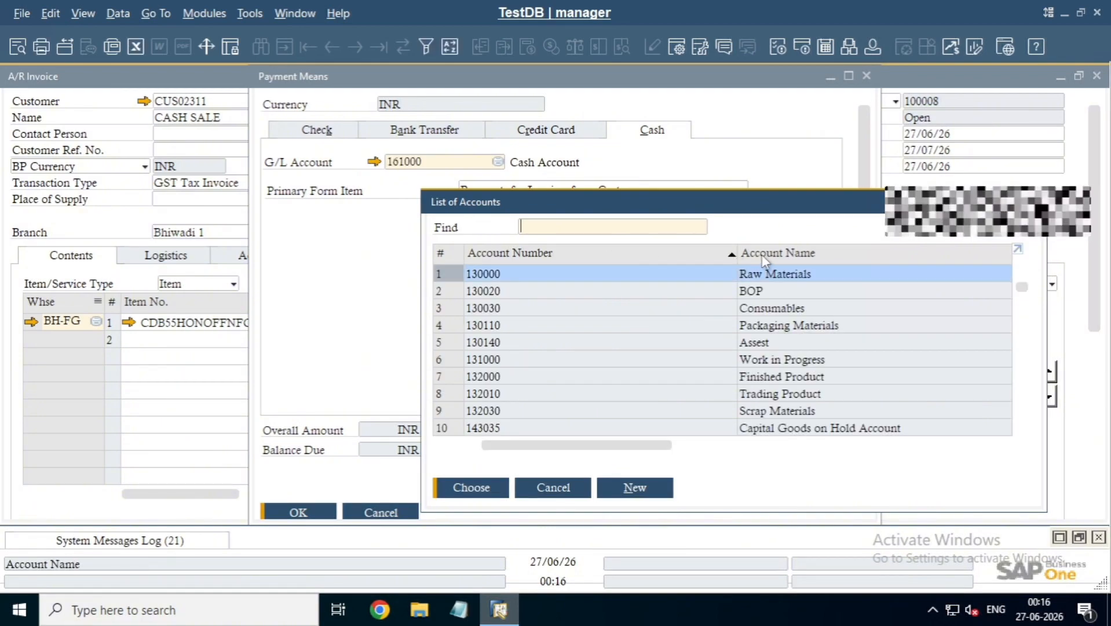
click(765, 254)
text(cash)
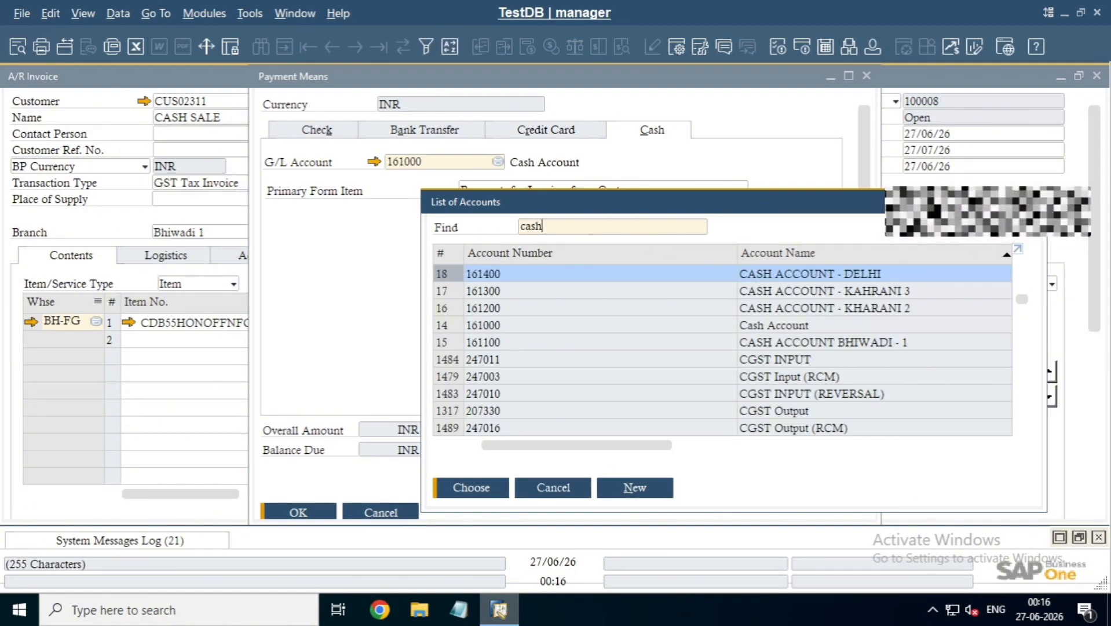
double_click(694, 343)
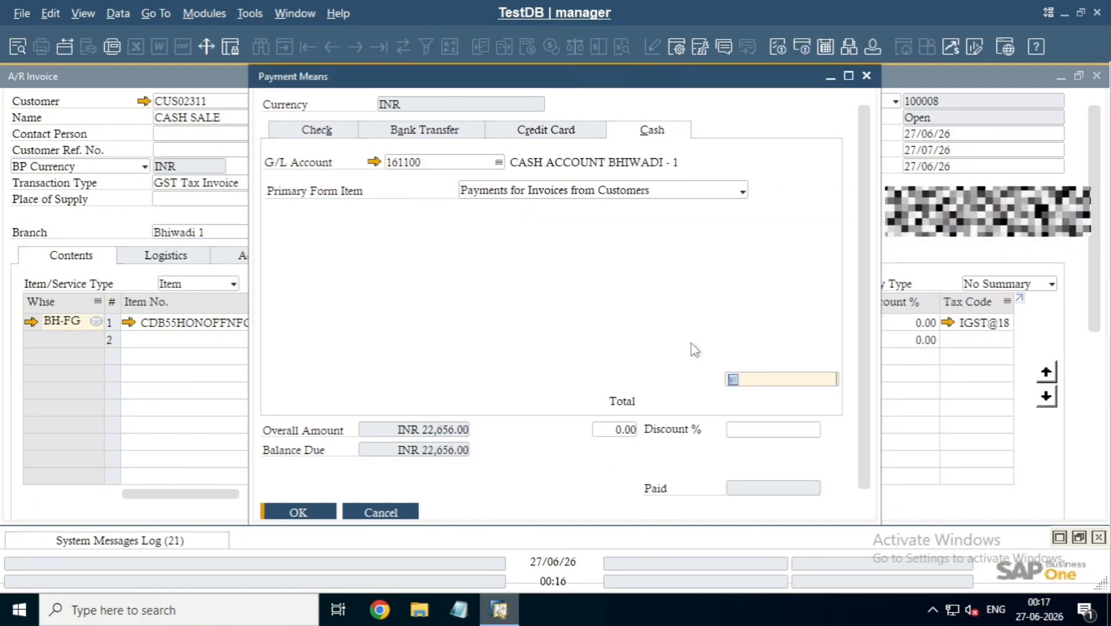
Step: Fill in the full balance due of INR 22,656.00 as the cash amount and confirm the payment means
key(ctrl+b)
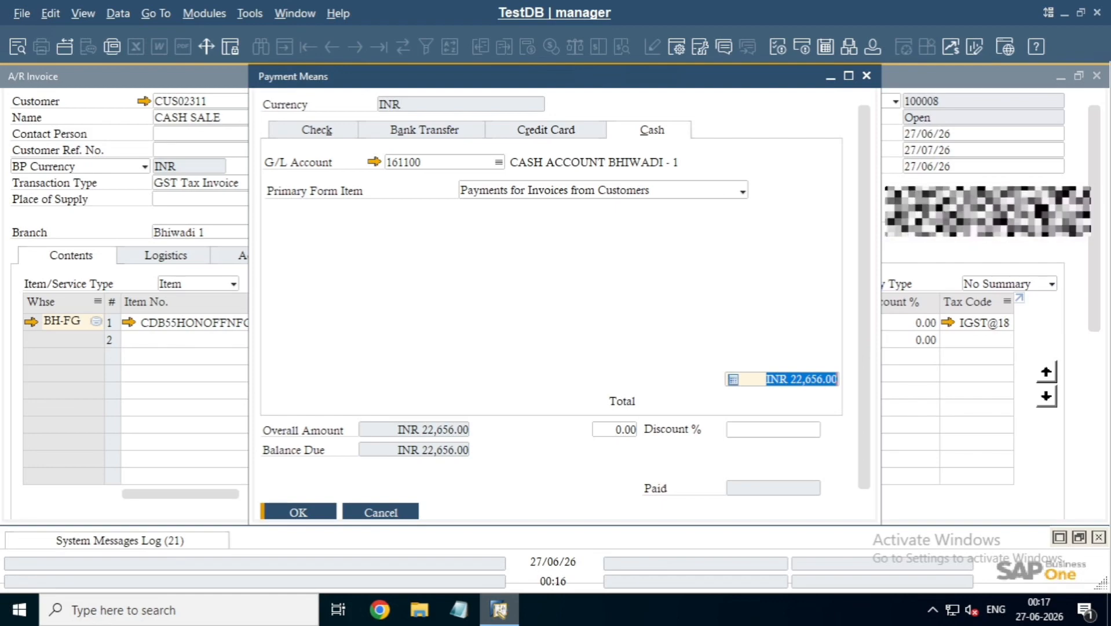
key(Tab)
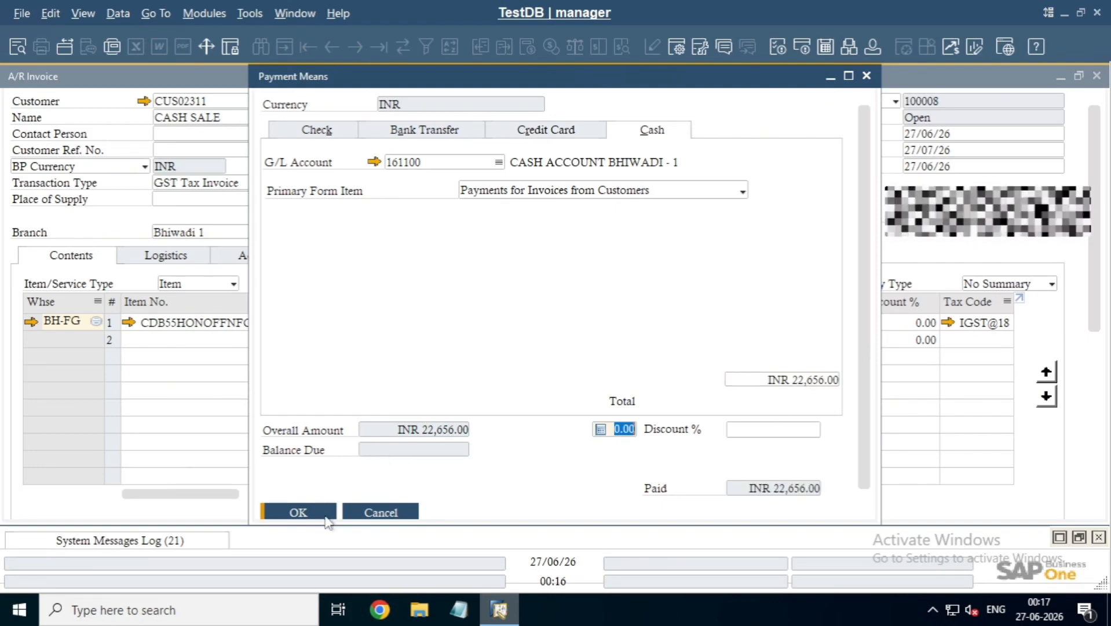
click(298, 512)
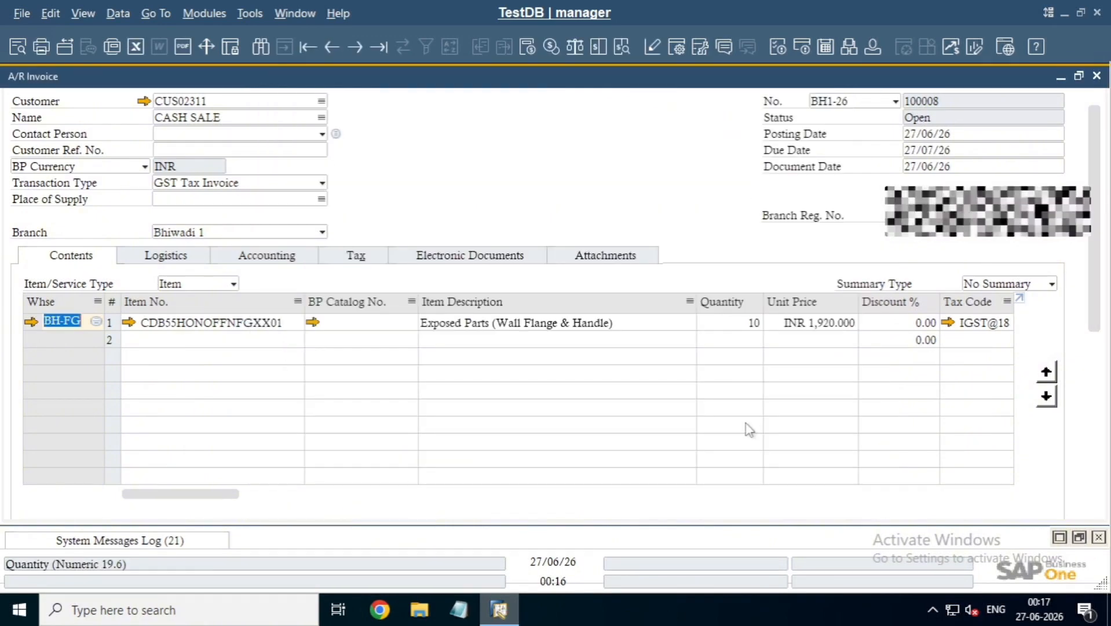
Step: Post the invoice with its payment, accepting the withholding tax table without entries
key(Return)
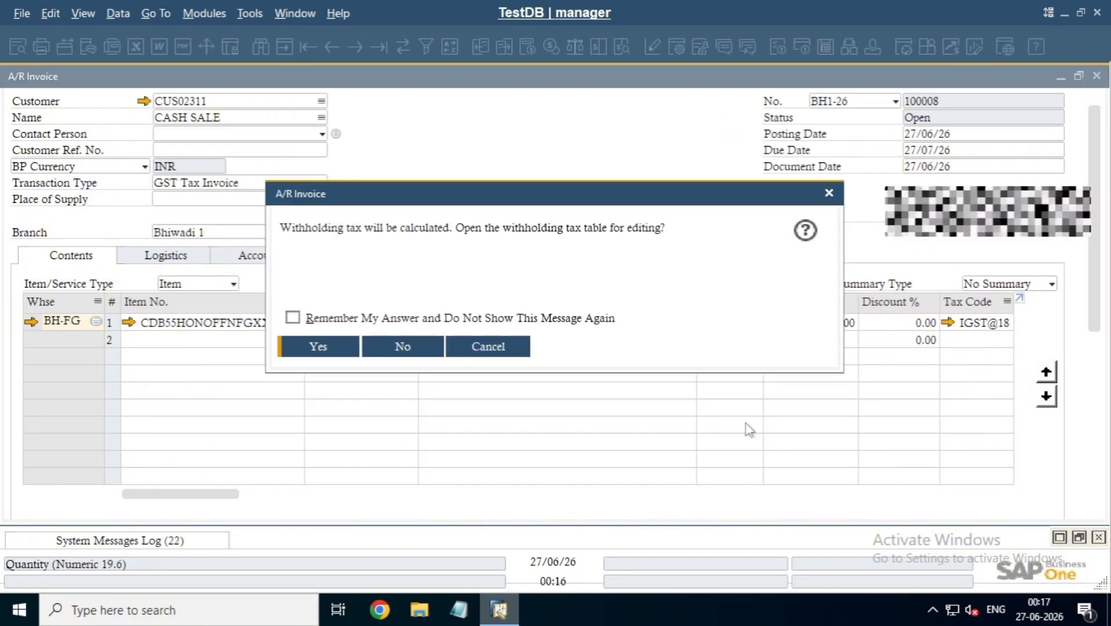
key(Return)
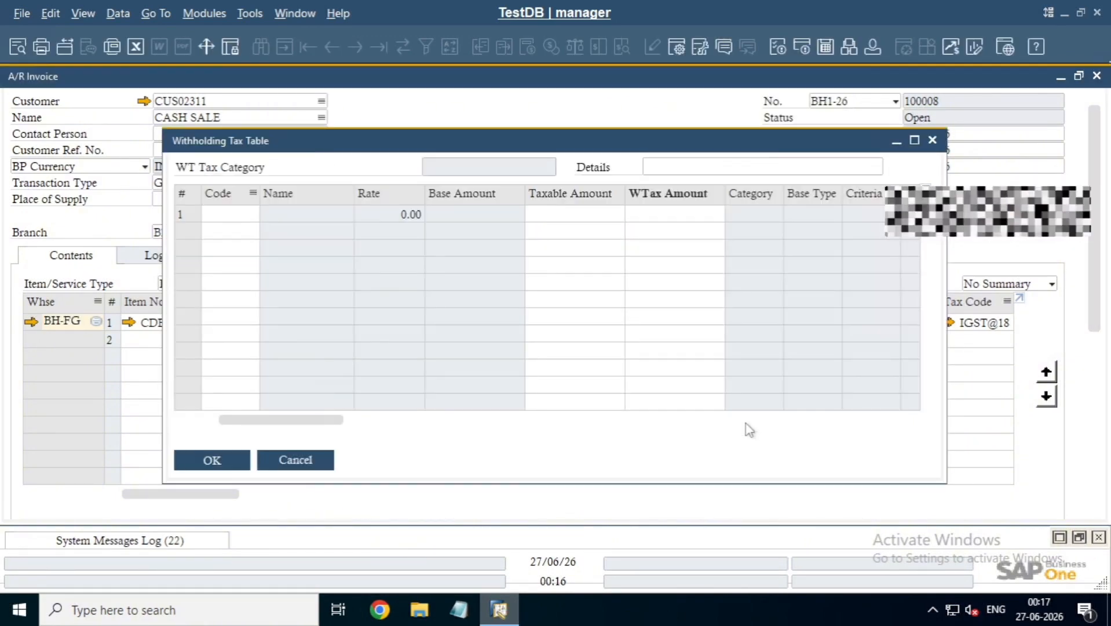
key(Return)
key(Return)
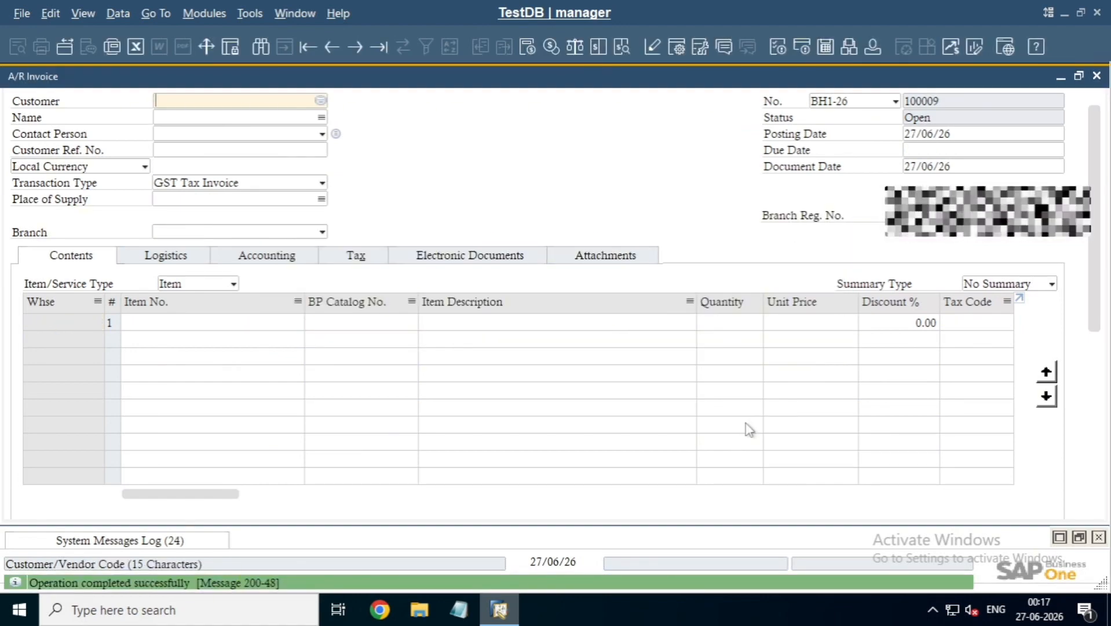
Step: Bring up the invoice just posted and check its status, total, applied amount and balance due
key(ctrl+Left)
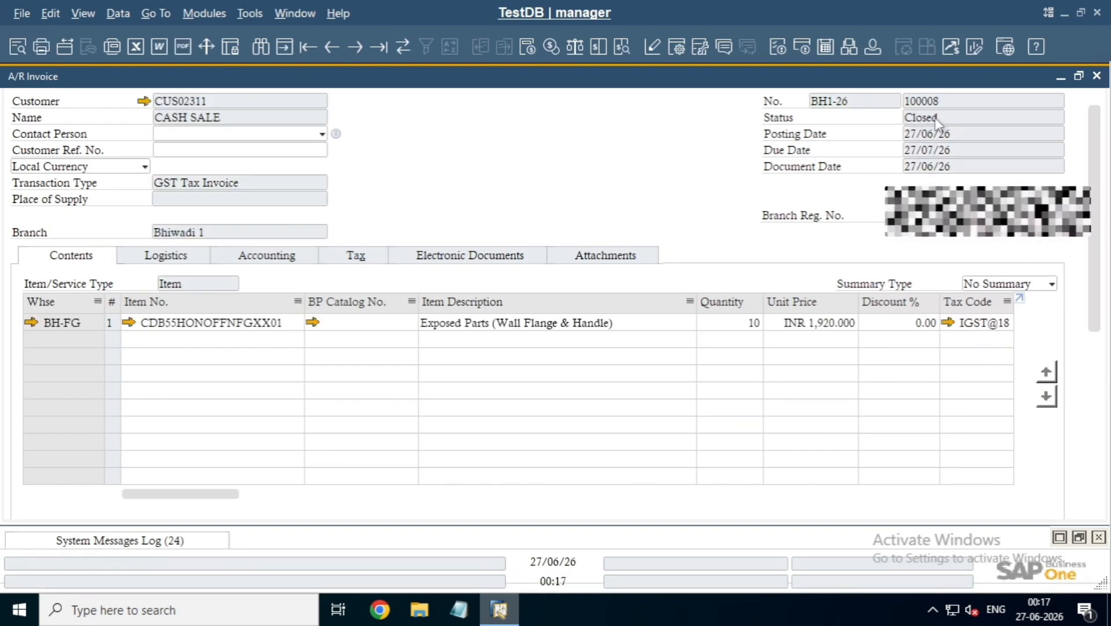
drag(1103, 259, 1103, 397)
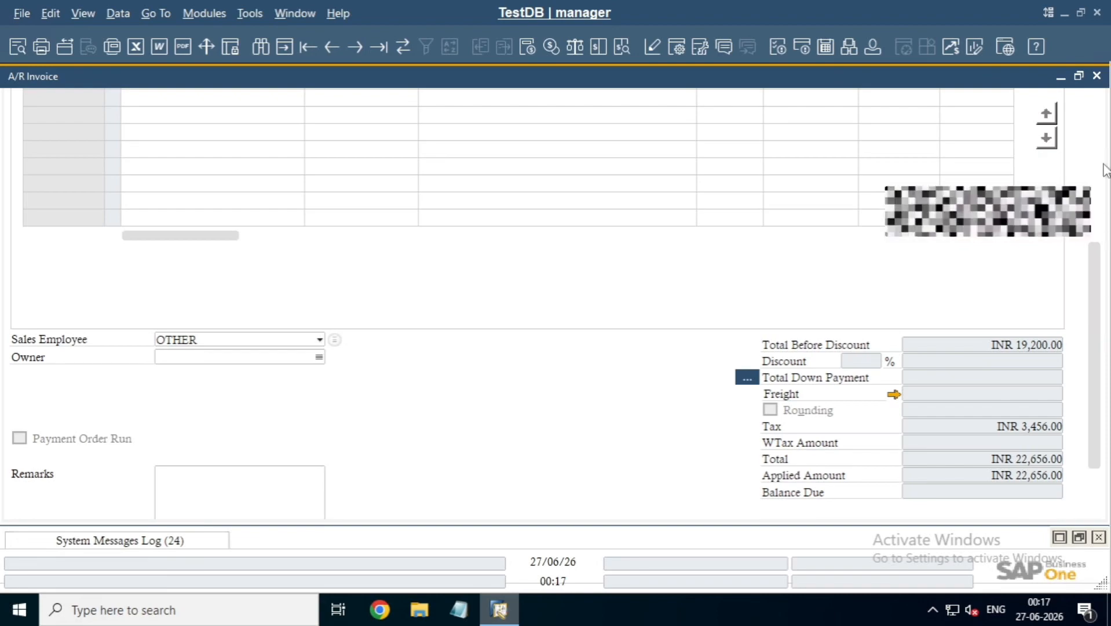
click(1097, 181)
Step: Show the invoice's relationship map and open the linked incoming payment to review its invoice row and amounts
right_click(609, 132)
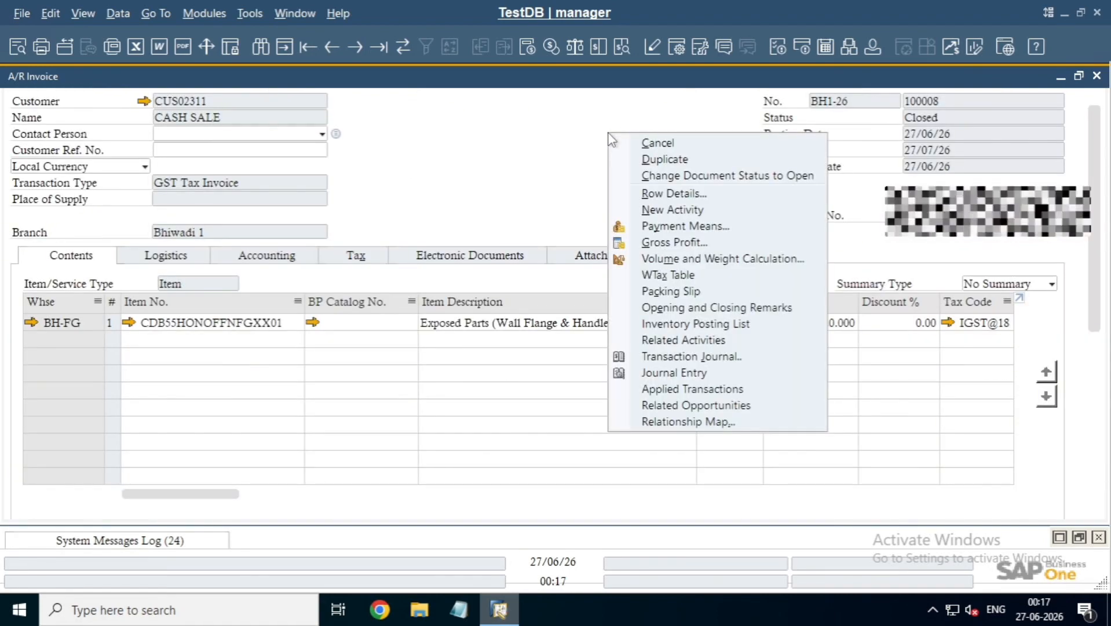
click(682, 422)
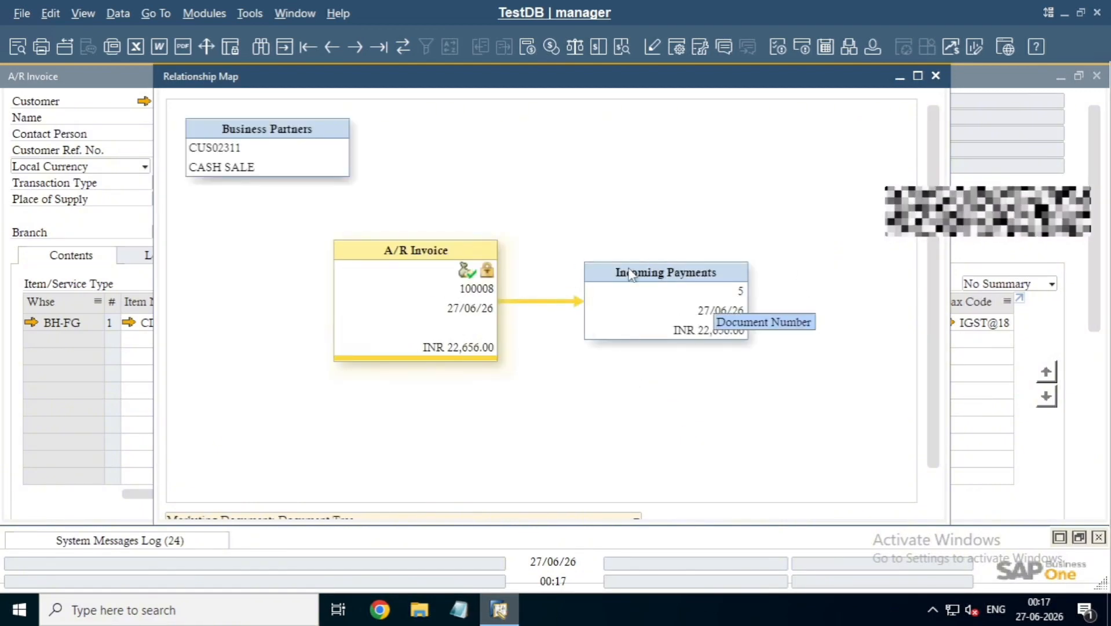
double_click(669, 306)
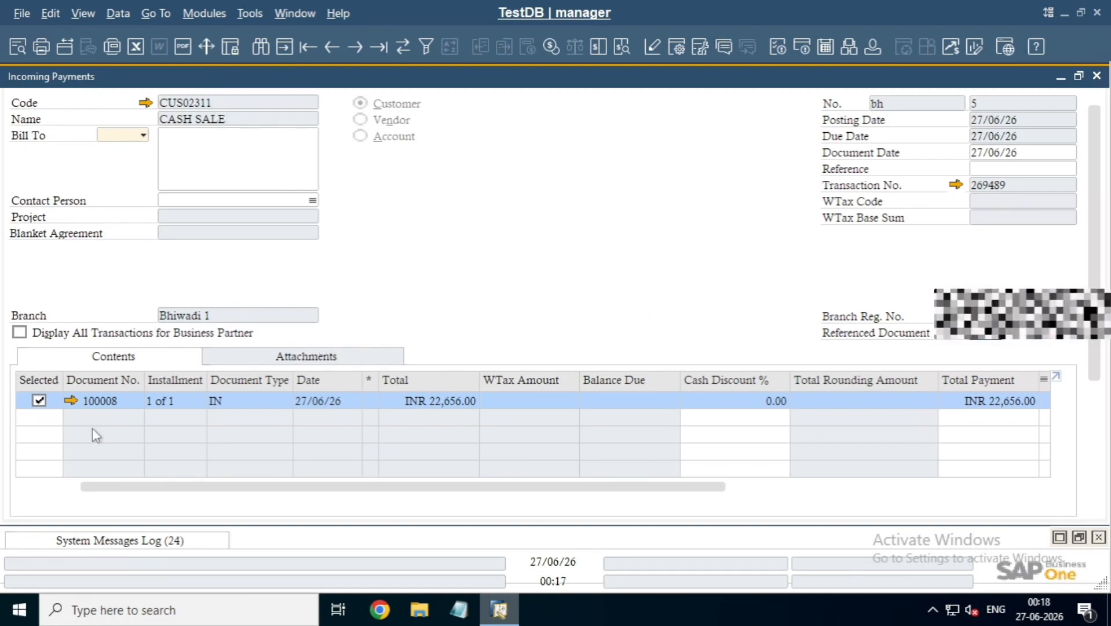
scroll(1097, 312, down, 3)
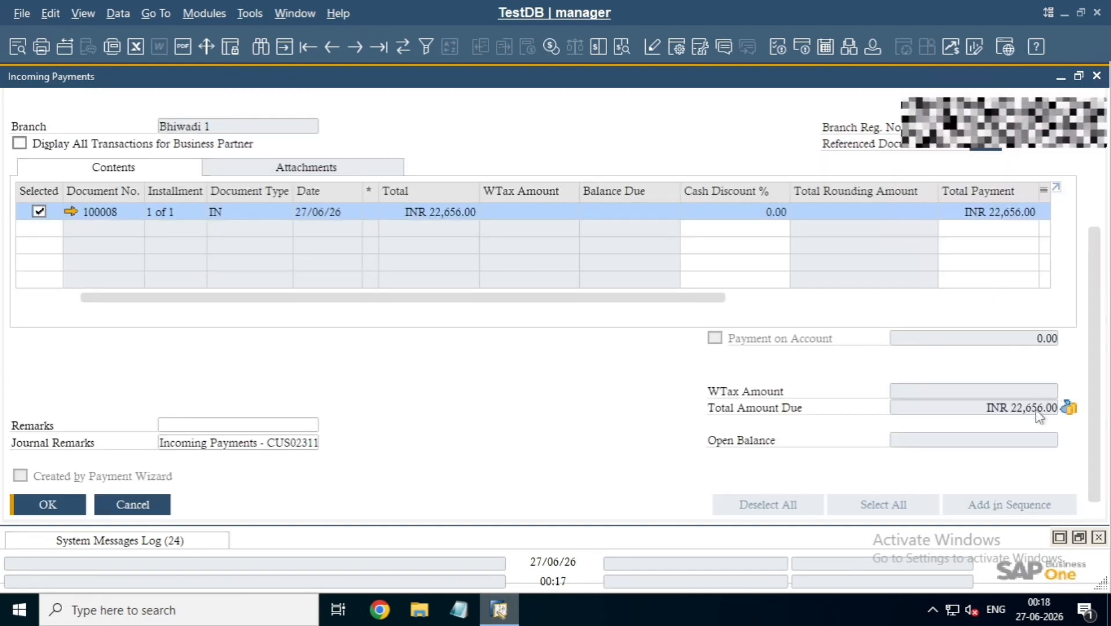